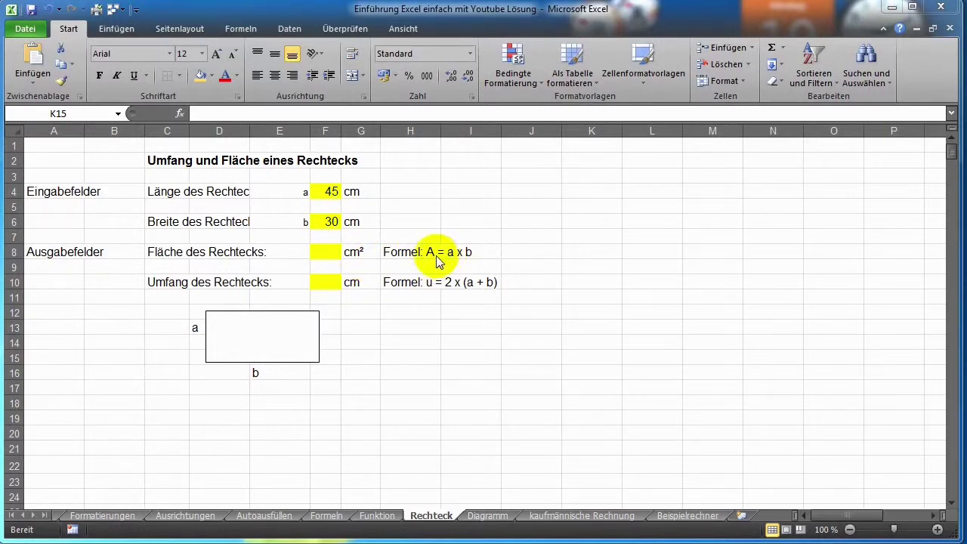
Enter =F4*F6 in F8 for the rectangle's area and widen column F to fit it.
left_click(322, 252)
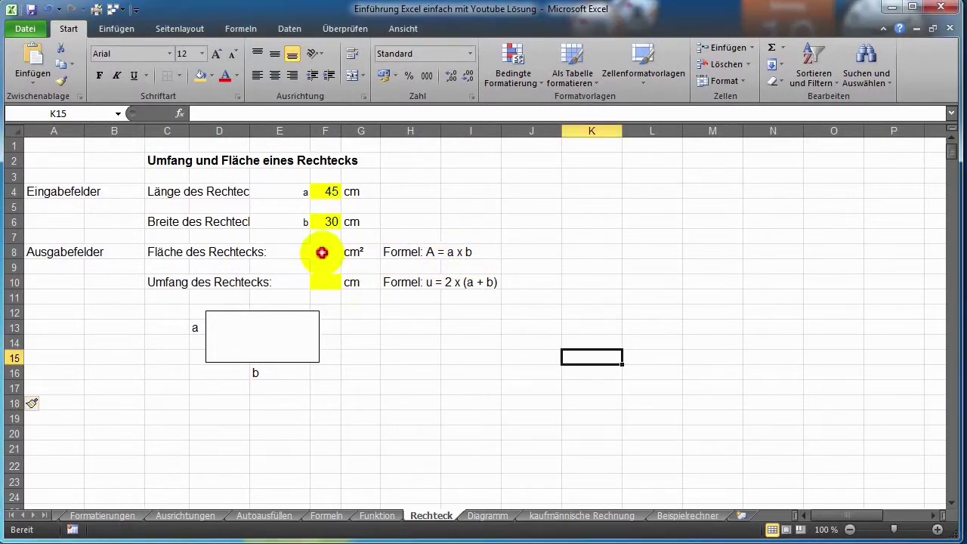
left_click(323, 253)
type("=")
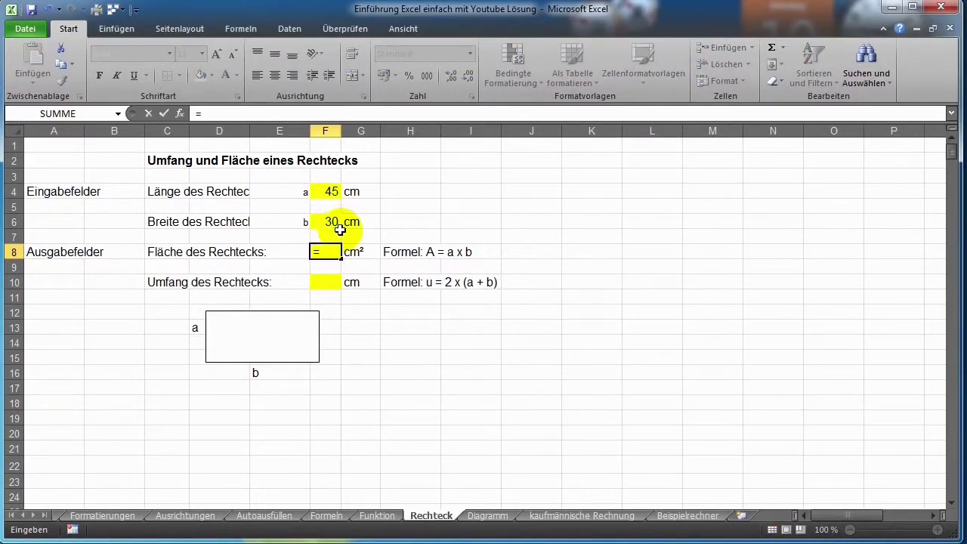
left_click(330, 190)
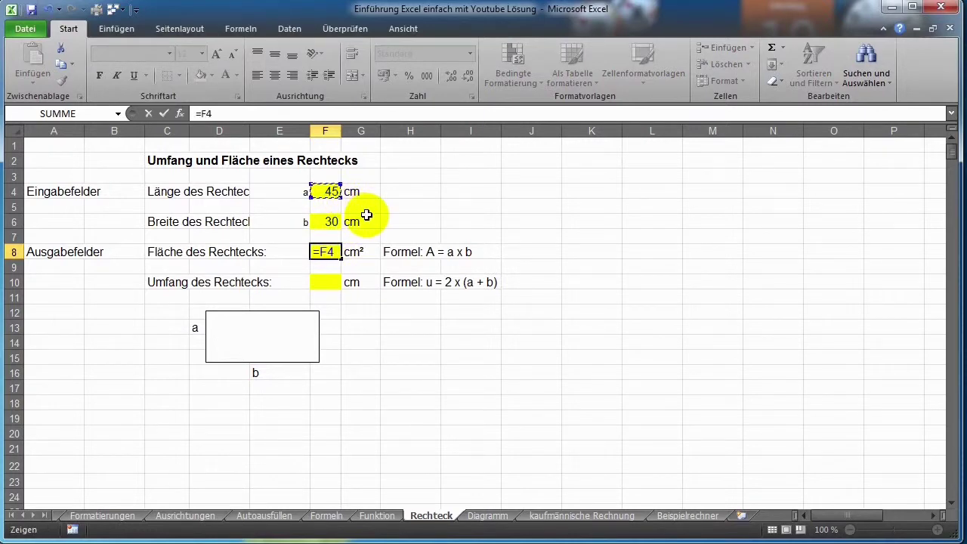
type("*")
left_click(333, 221)
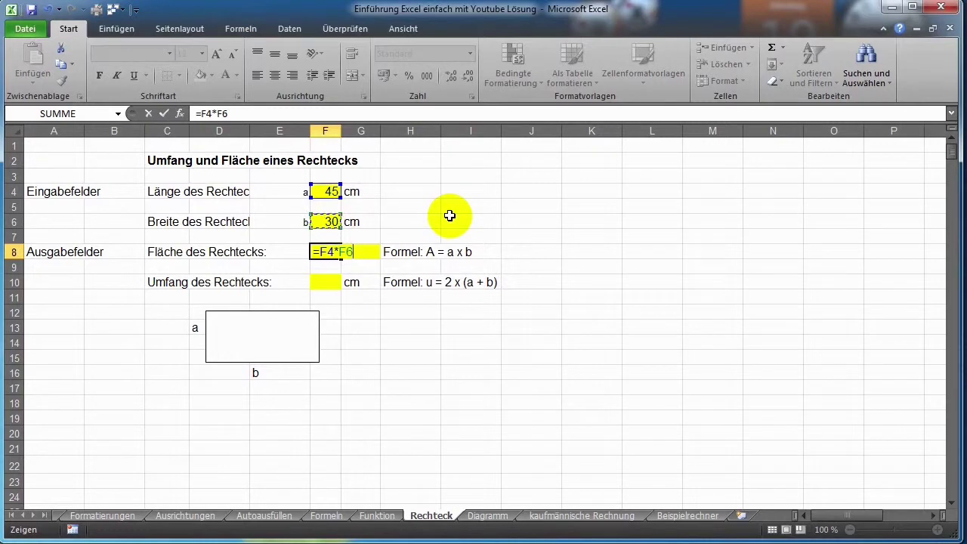
key("Return")
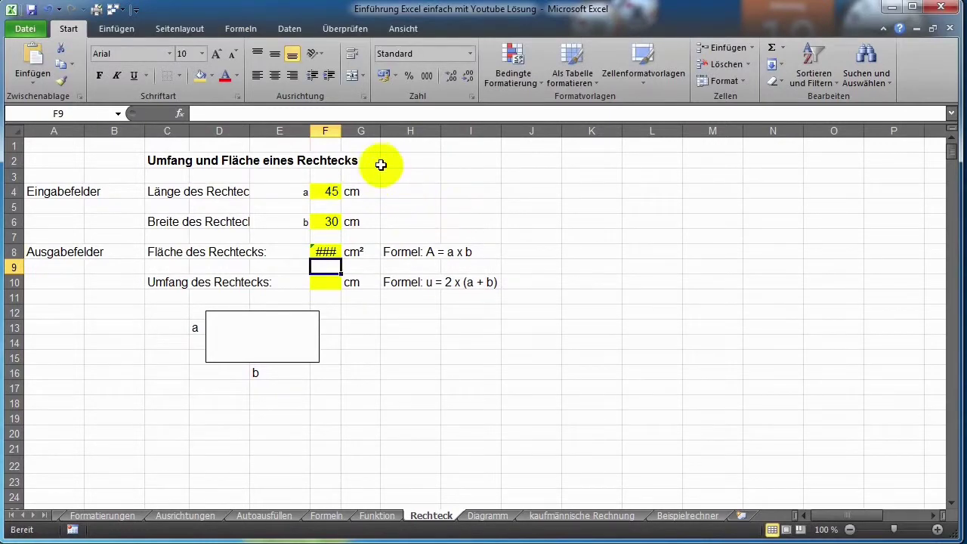
left_click_drag(341, 132, 360, 133)
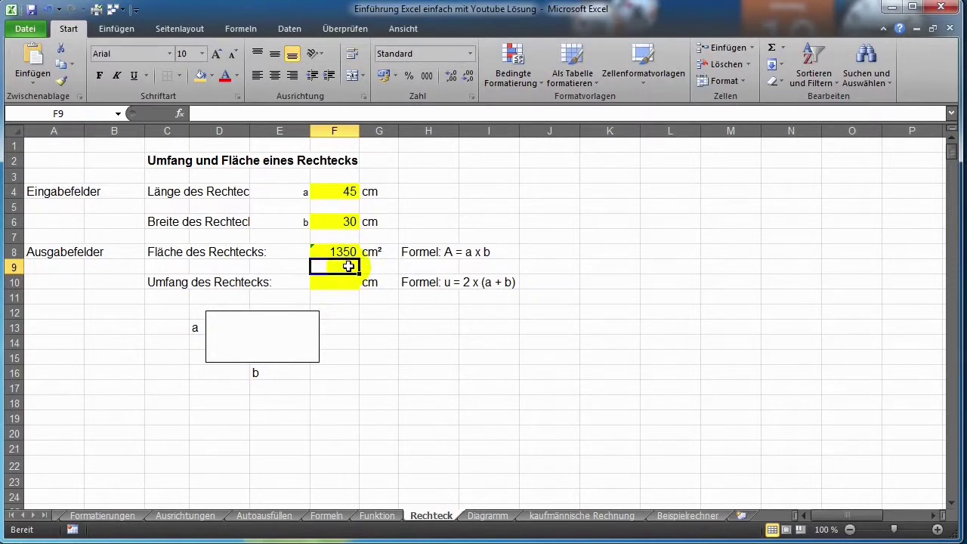
Change the rectangle length in F4 to 50 cm.
left_click(340, 192)
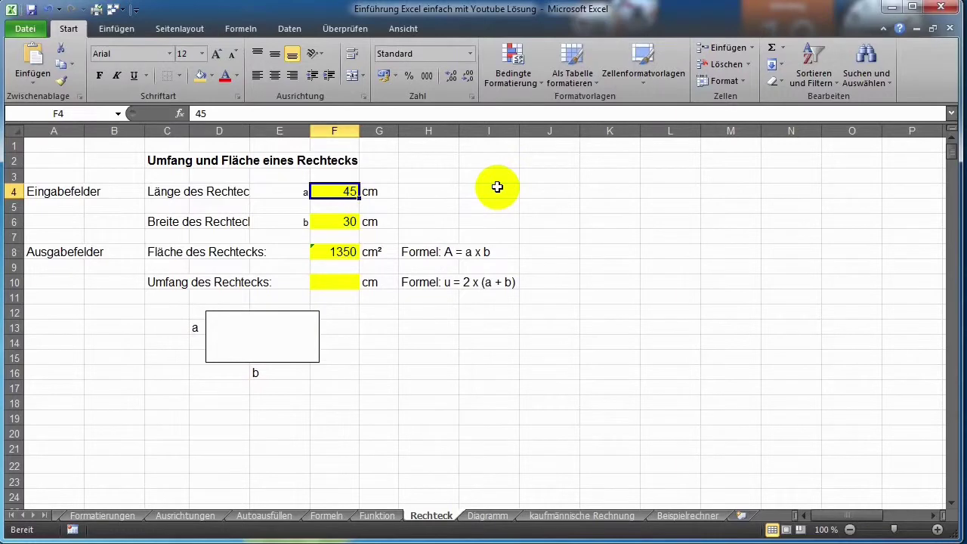
type("50")
key("Return")
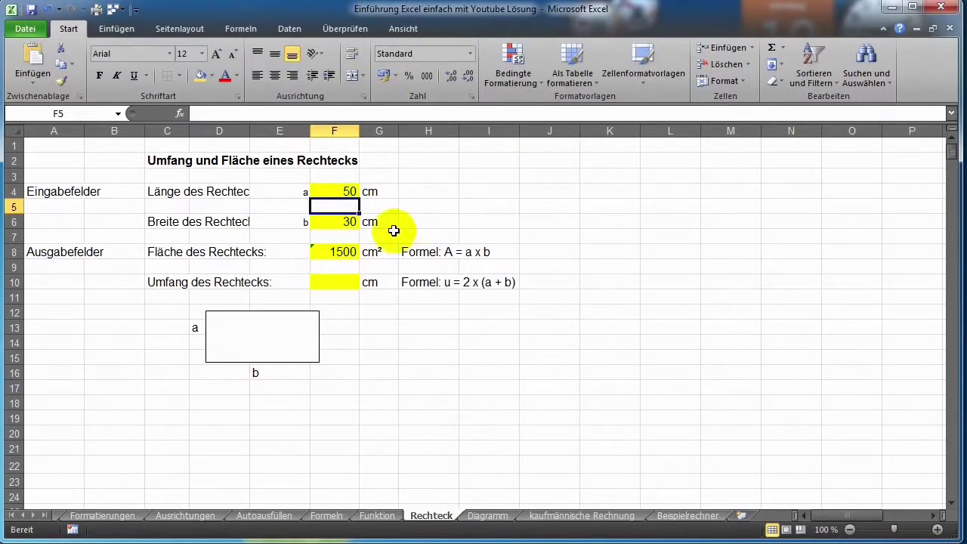
left_click(344, 282)
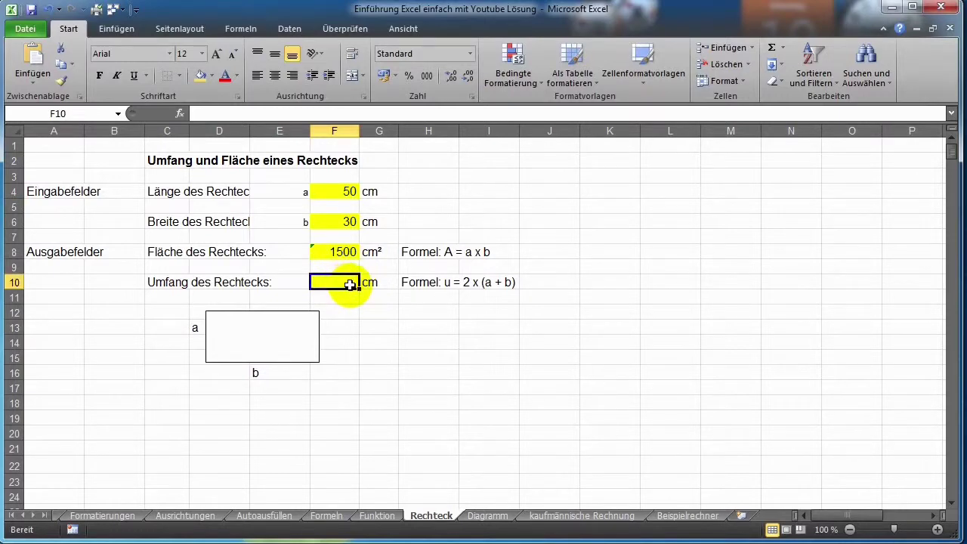
Enter =2*(F4+F6) in F10 so the perimeter shows 160 cm.
type("=2*(")
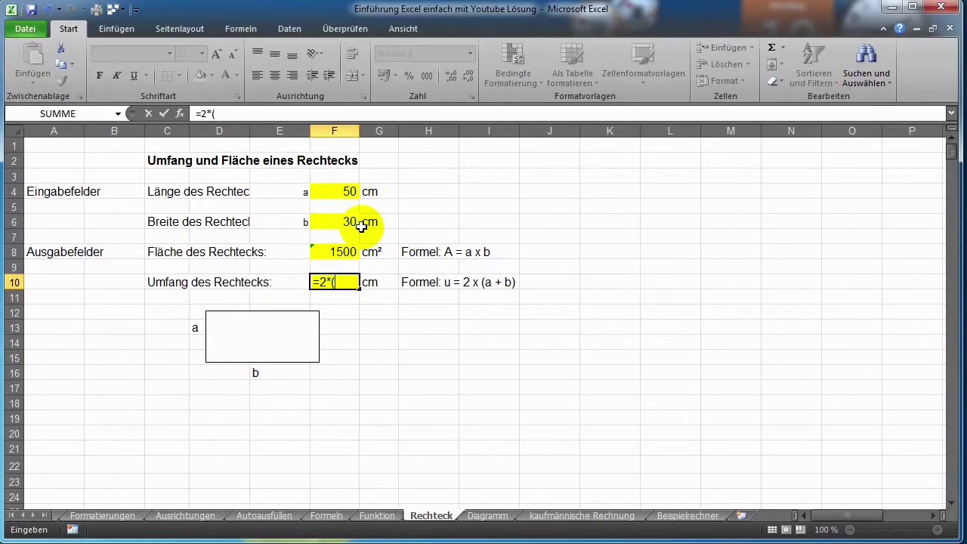
left_click(346, 193)
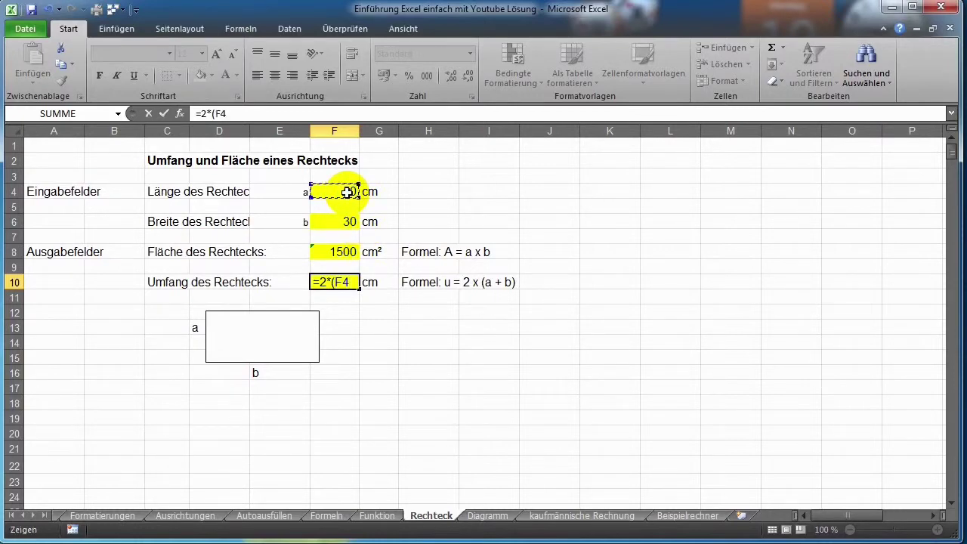
type("+")
left_click(349, 224)
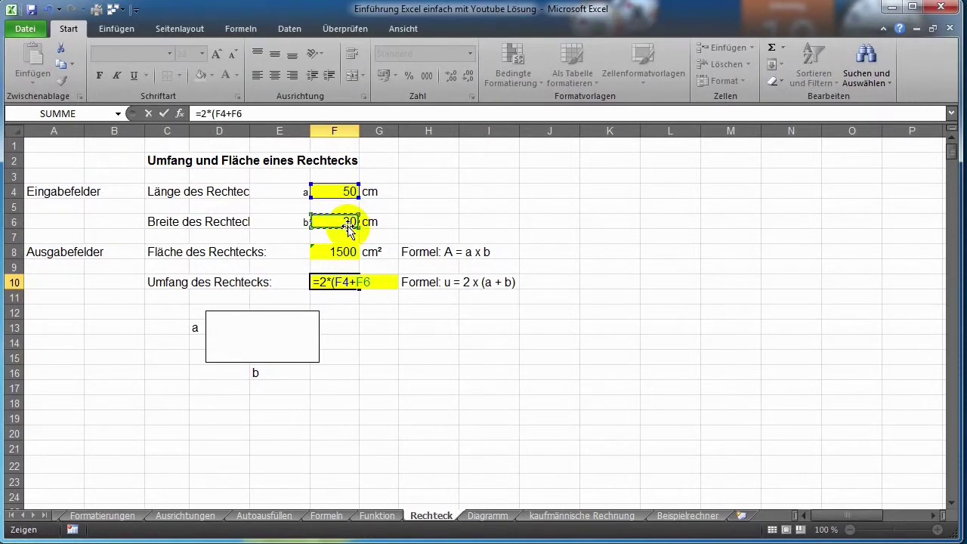
type(")")
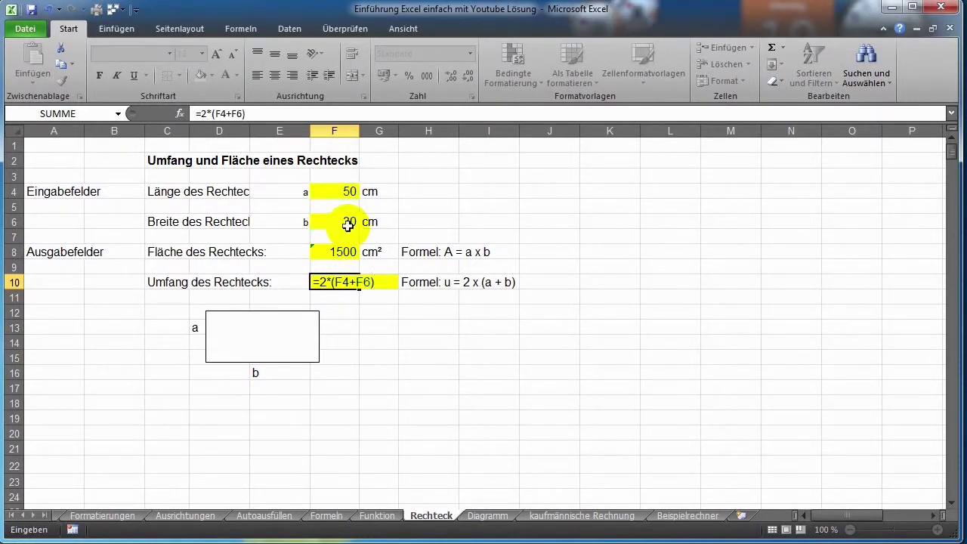
key("Return")
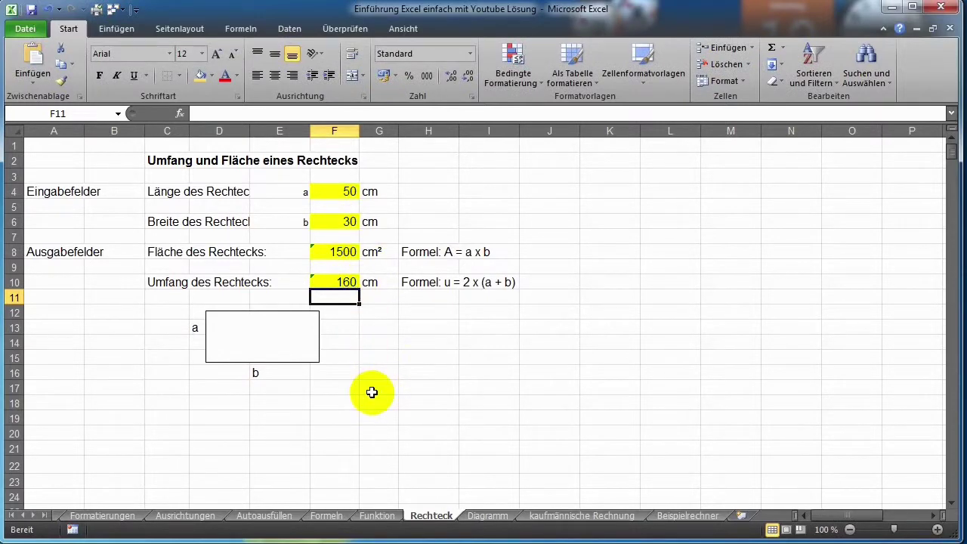
Enter =F29*F31*F33 in F35 for the cuboid volume, showing 6000 cm³.
scroll(370, 409, "down", 4)
scroll(370, 409, "down", 1)
scroll(371, 410, "down", 1)
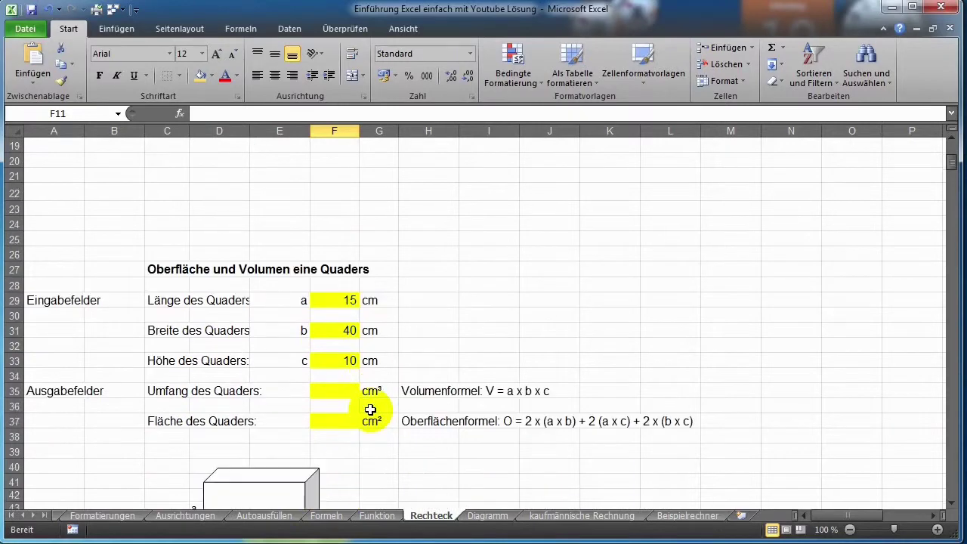
scroll(371, 410, "down", 1)
scroll(370, 409, "down", 1)
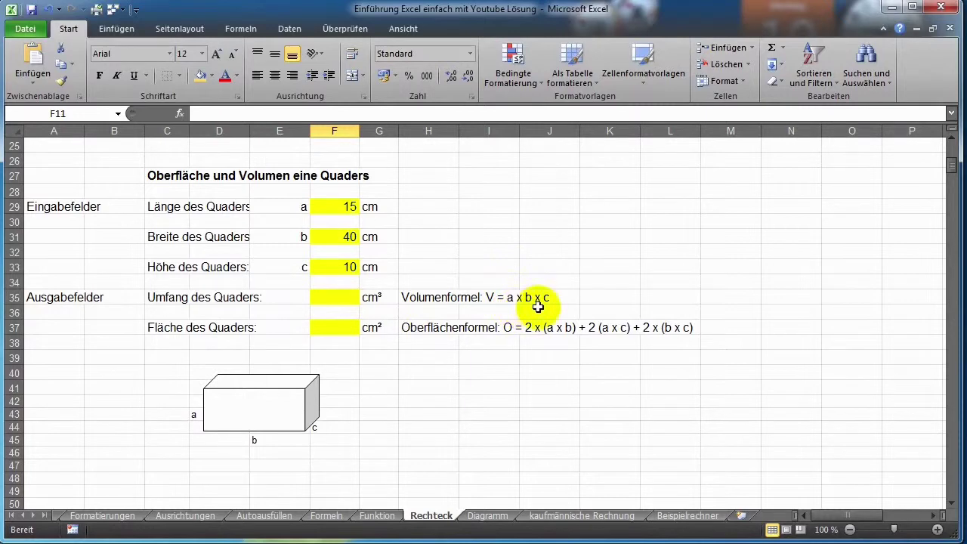
left_click(332, 299)
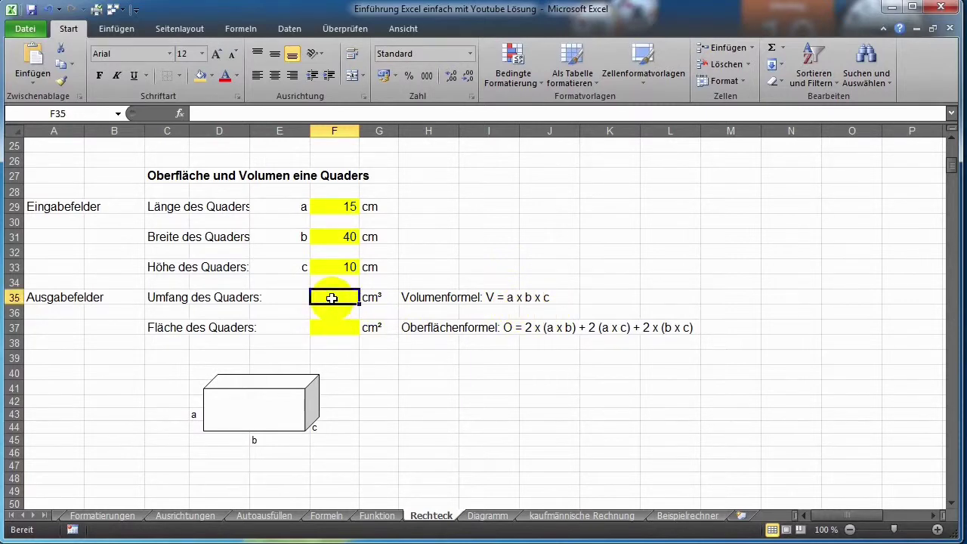
type("=")
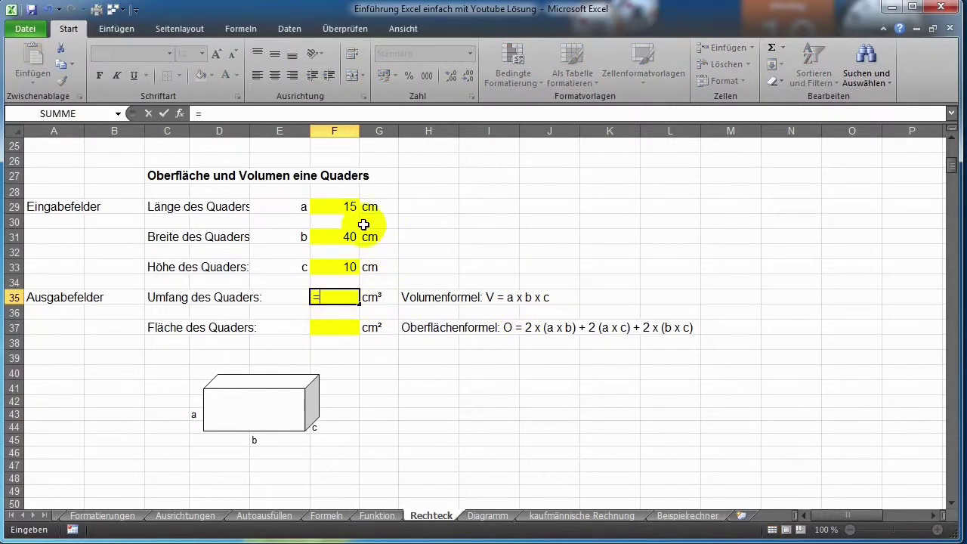
left_click(350, 206)
type("*")
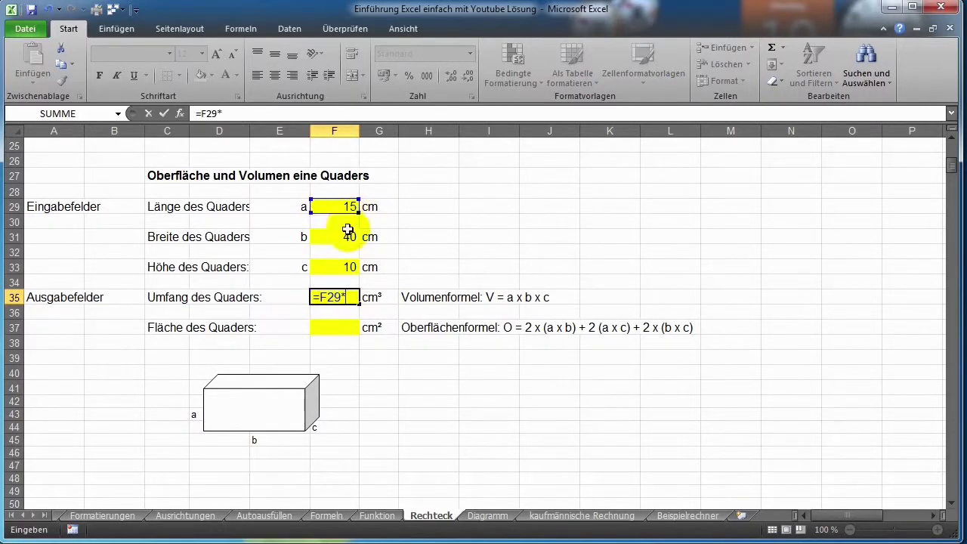
left_click(347, 238)
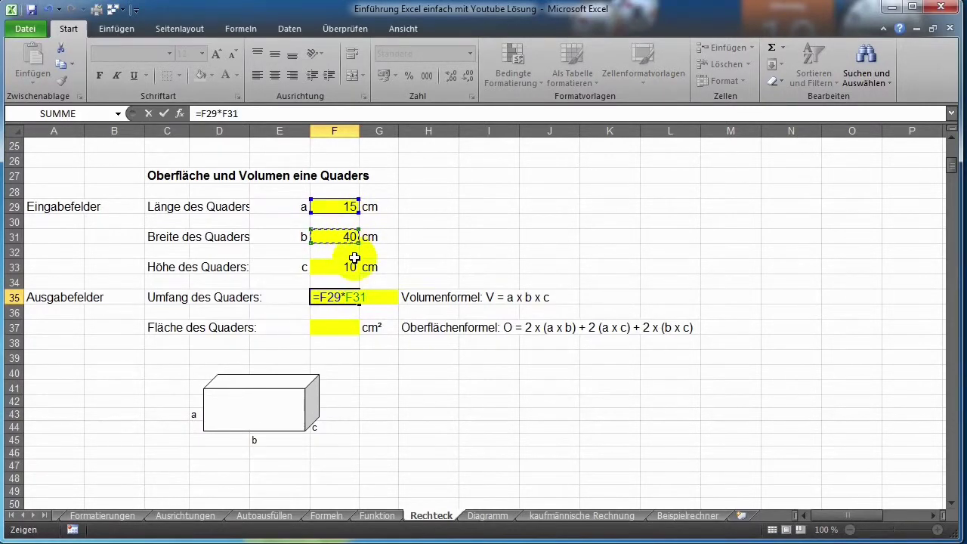
type("*")
left_click(349, 269)
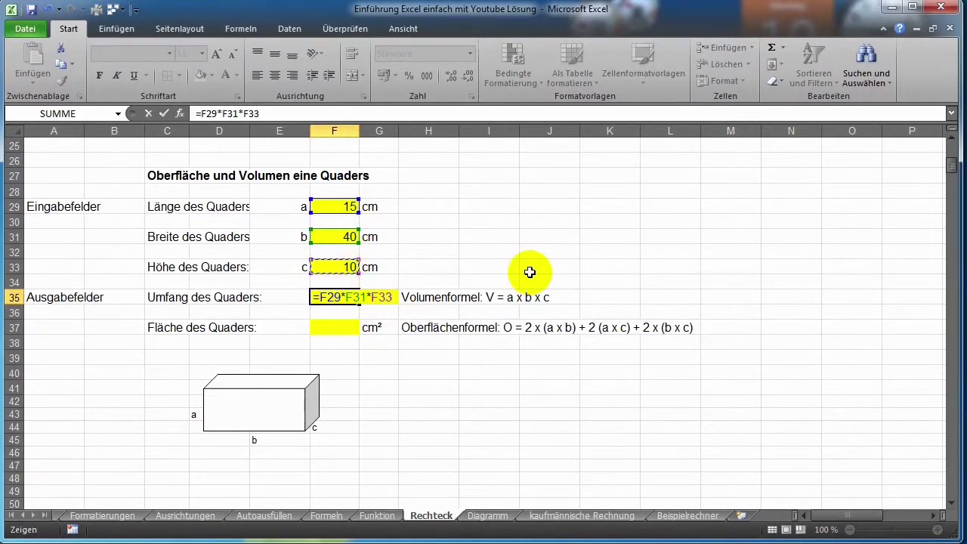
key("Return")
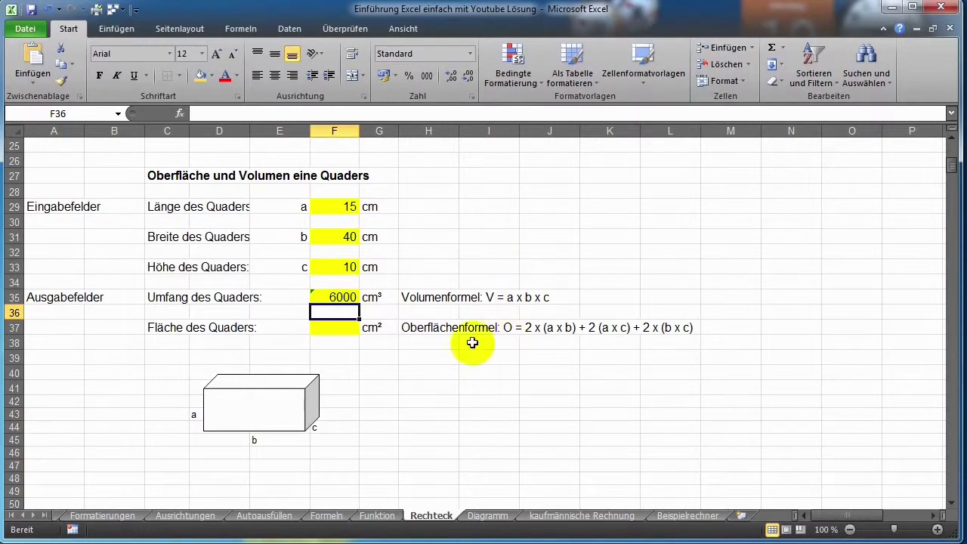
Start F37's surface-area formula with the length-times-width term 2*(F29*F31).
left_click(344, 328)
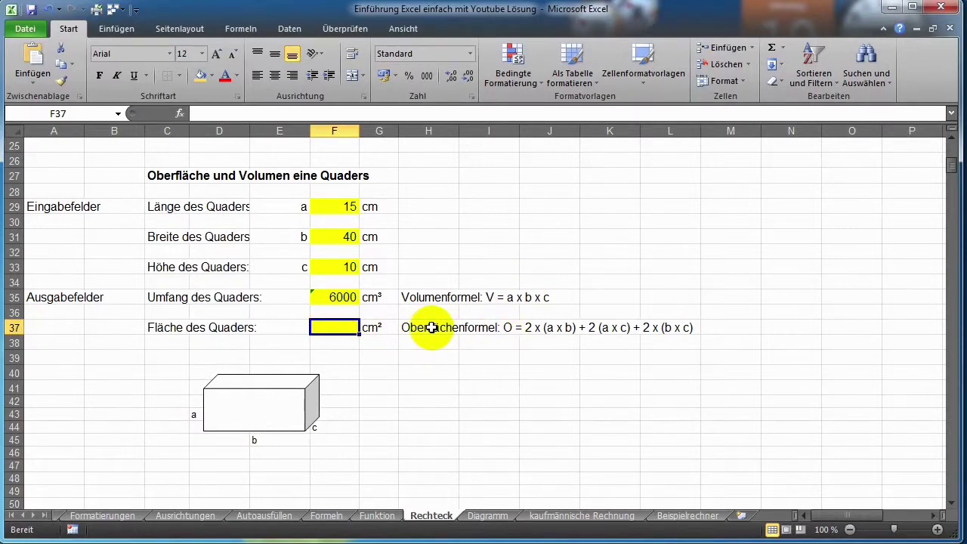
type("=2*(")
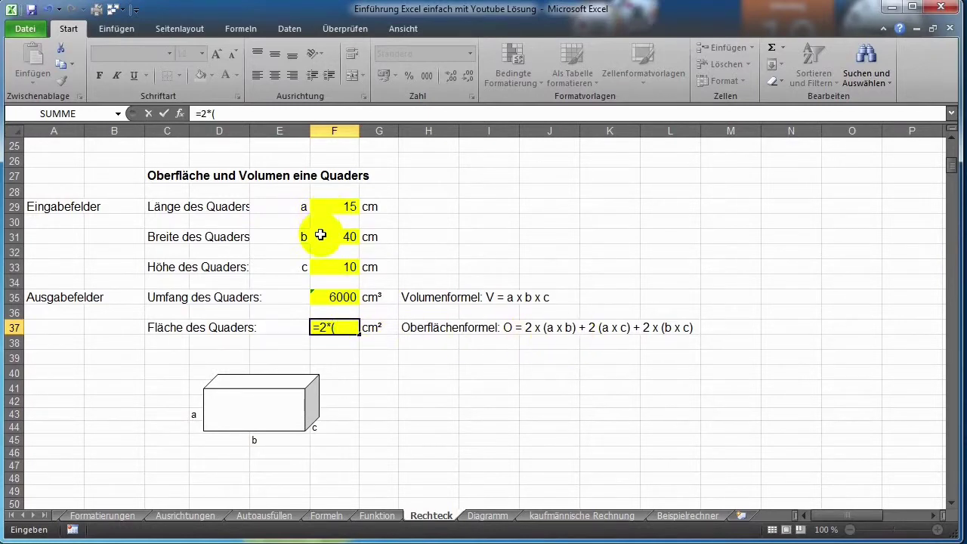
left_click(324, 209)
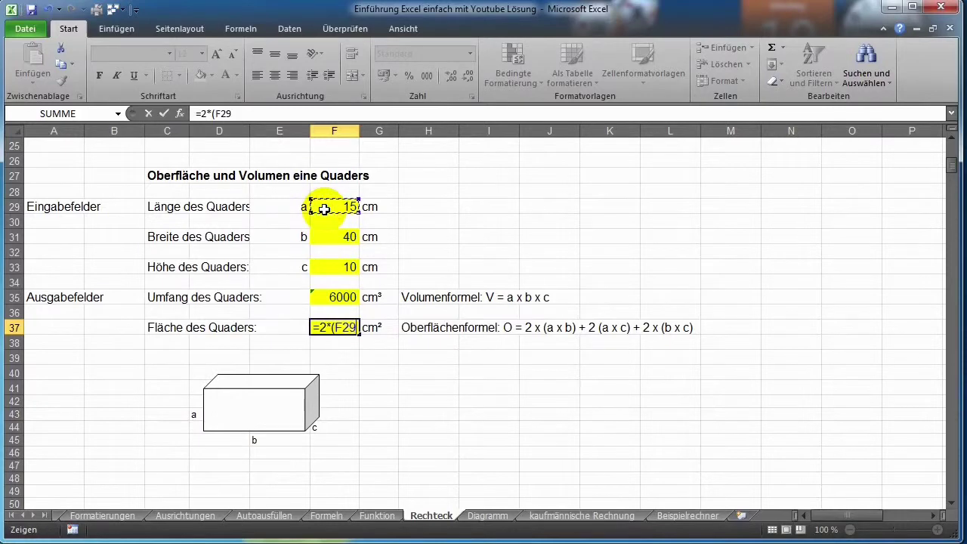
type("*")
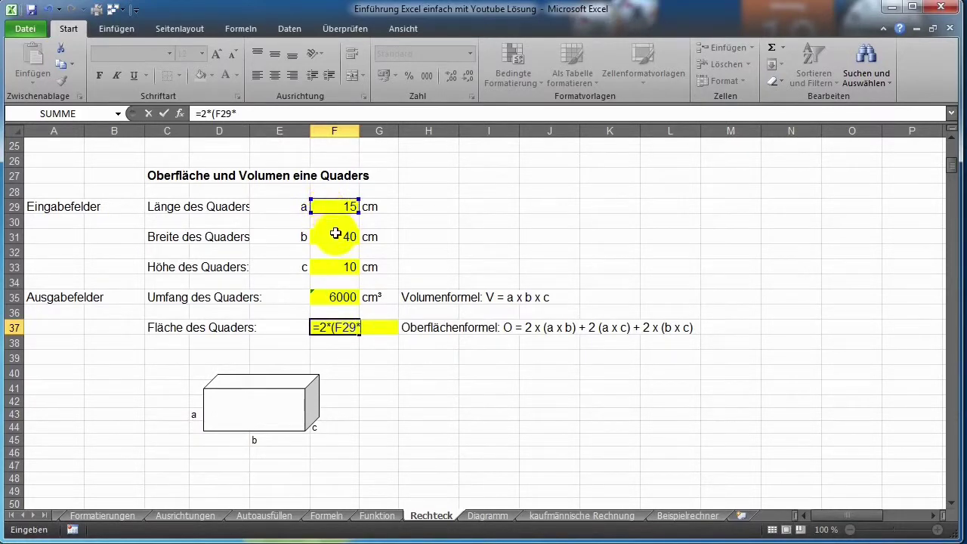
left_click(333, 237)
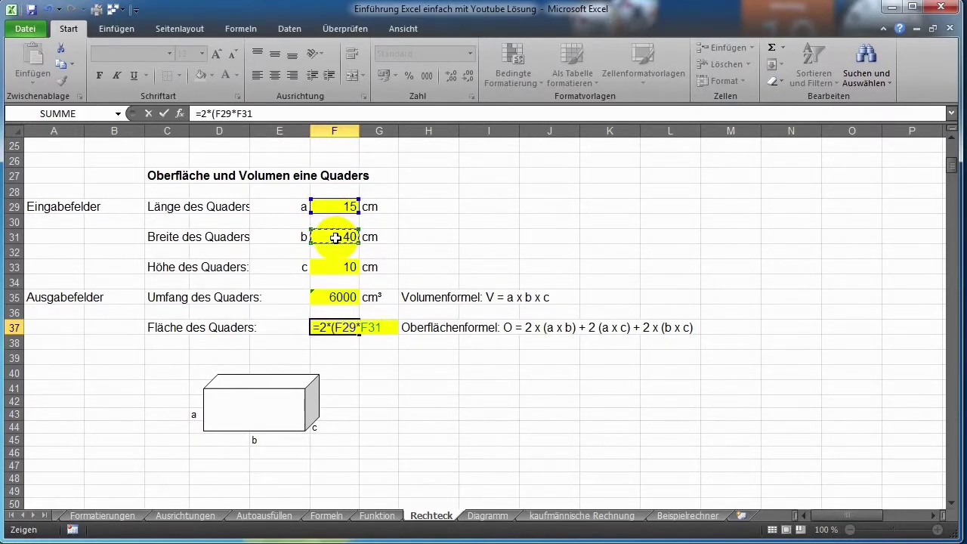
type(")+")
type("2*(")
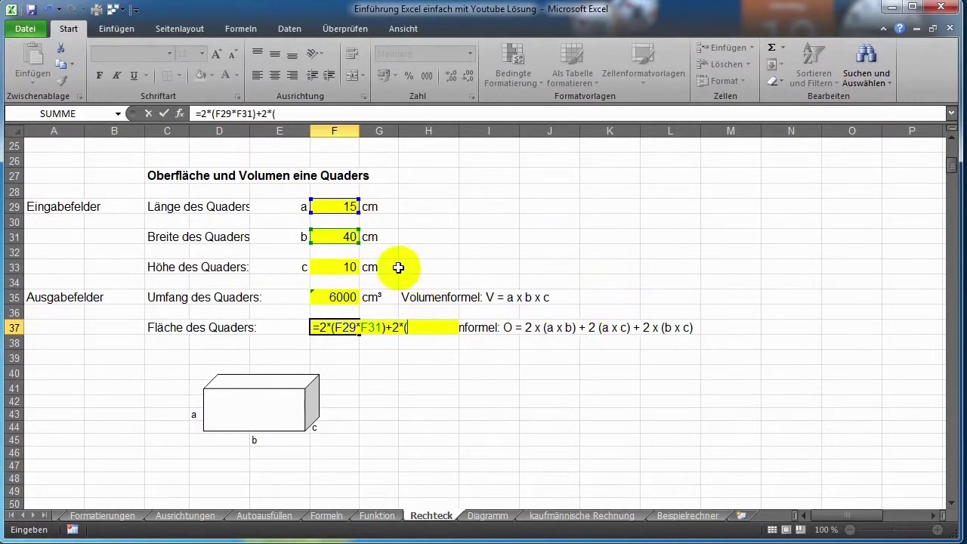
Add the 2*(F29*F33) and 2*(F31*F33) terms, giving 2300 cm².
left_click(341, 207)
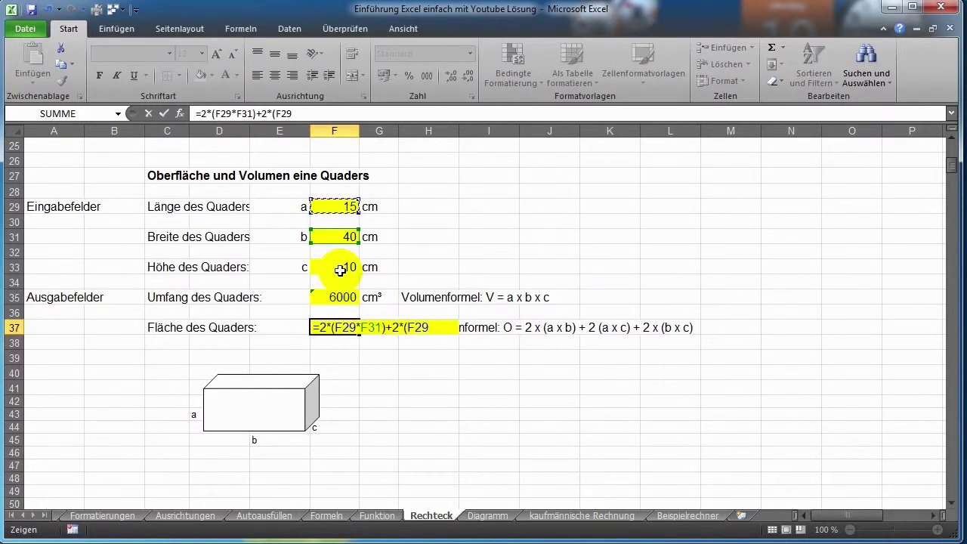
type("*")
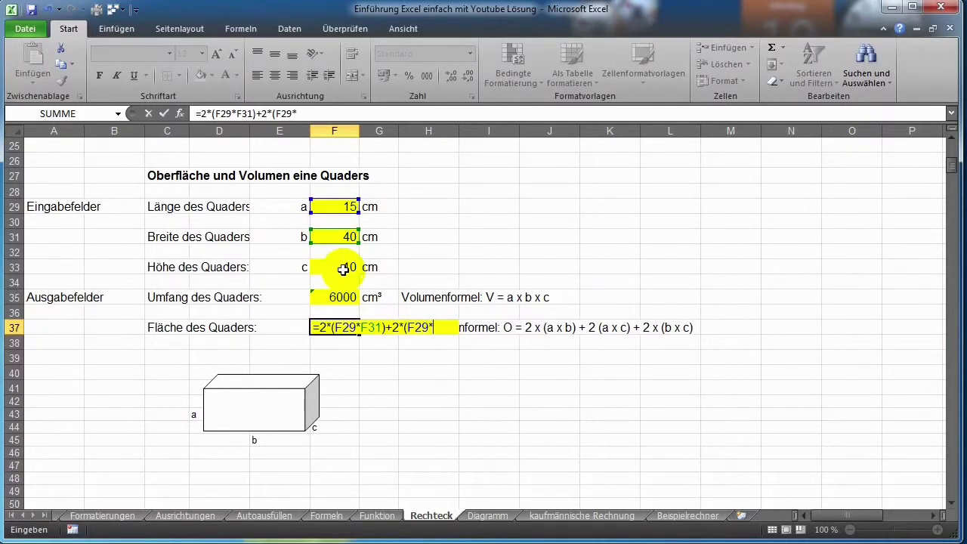
left_click(344, 270)
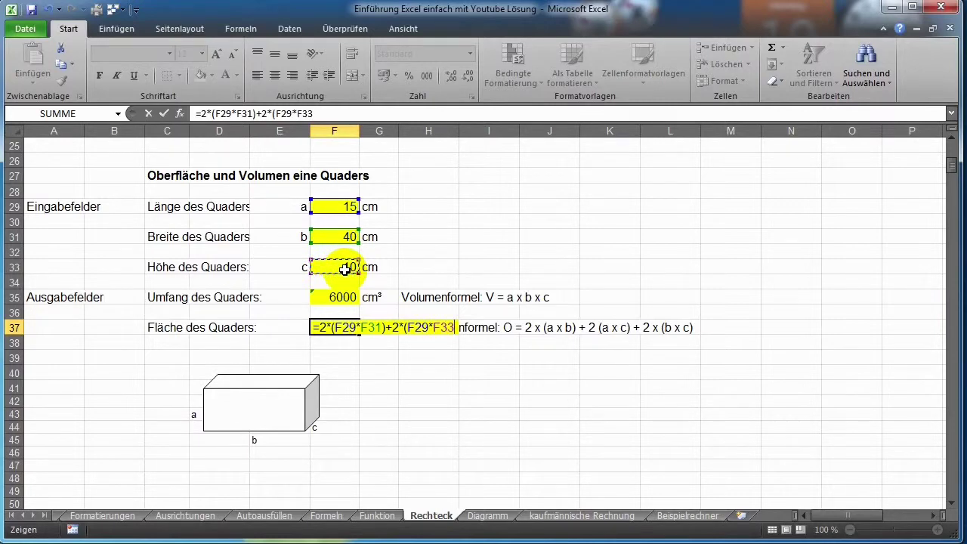
type(")+")
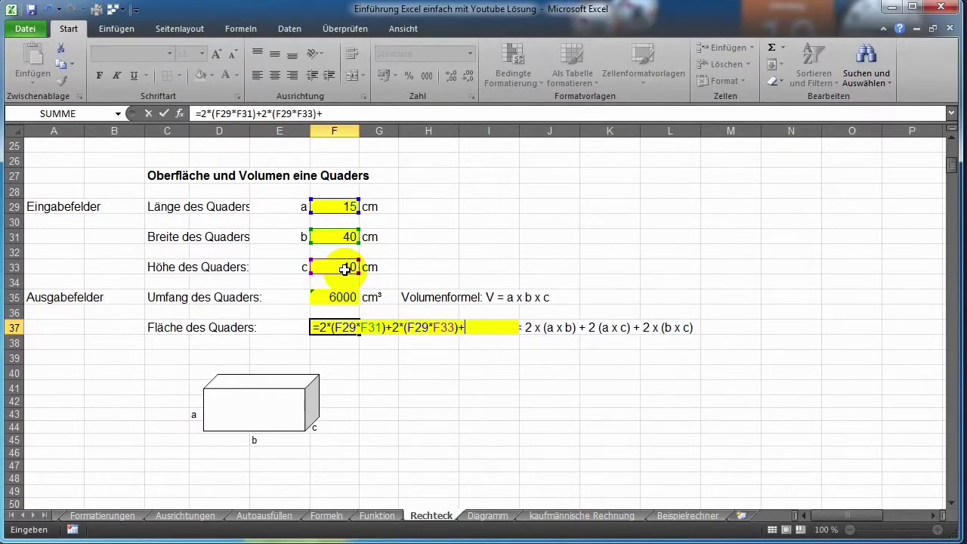
type("2*(")
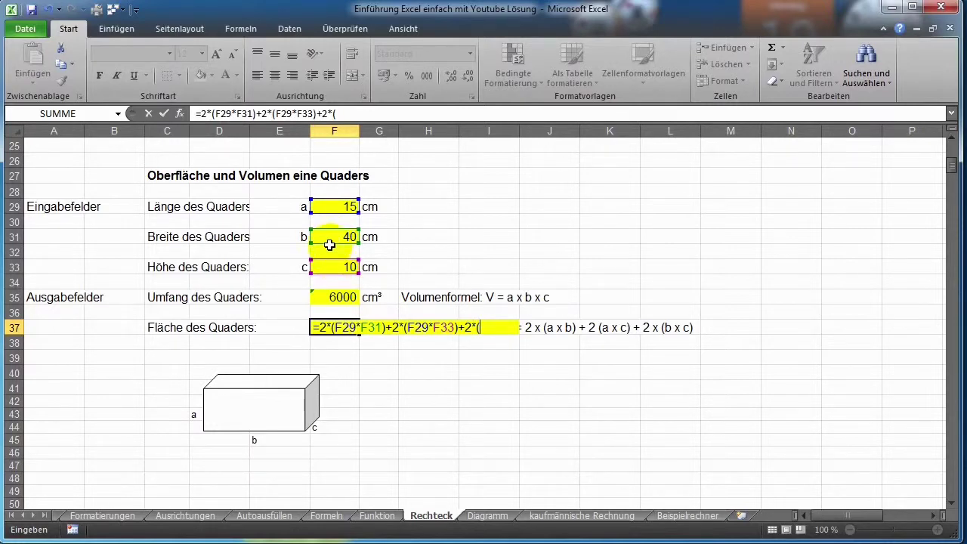
left_click(331, 236)
type("*")
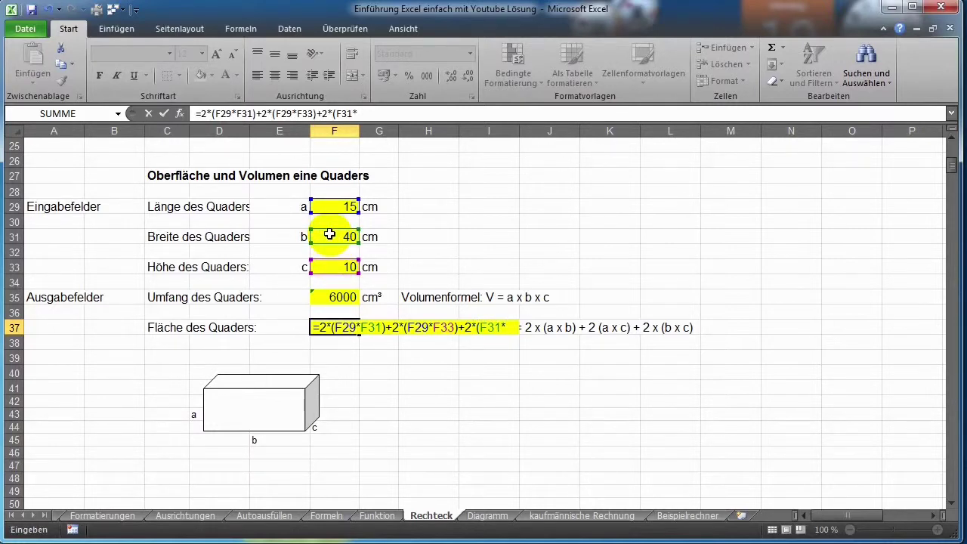
left_click(348, 264)
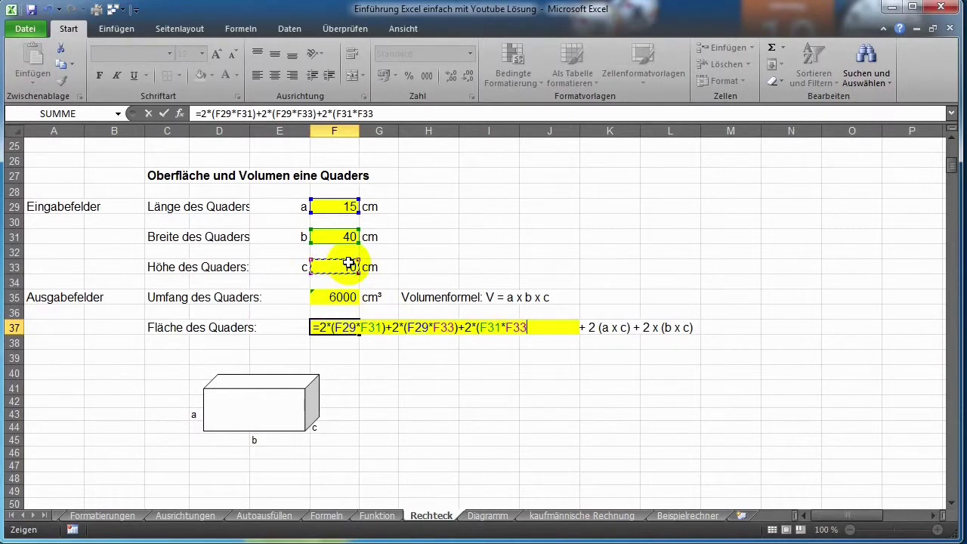
type(")")
key("Return")
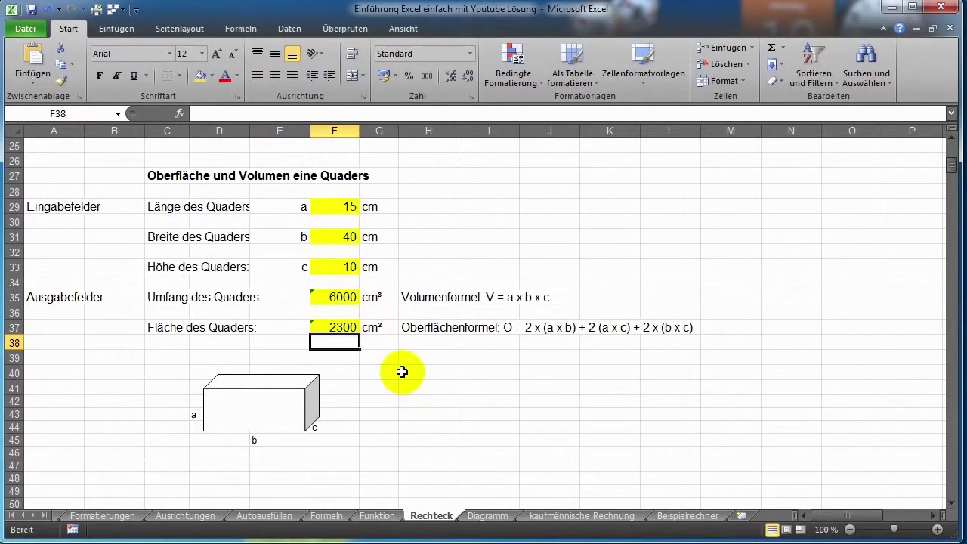